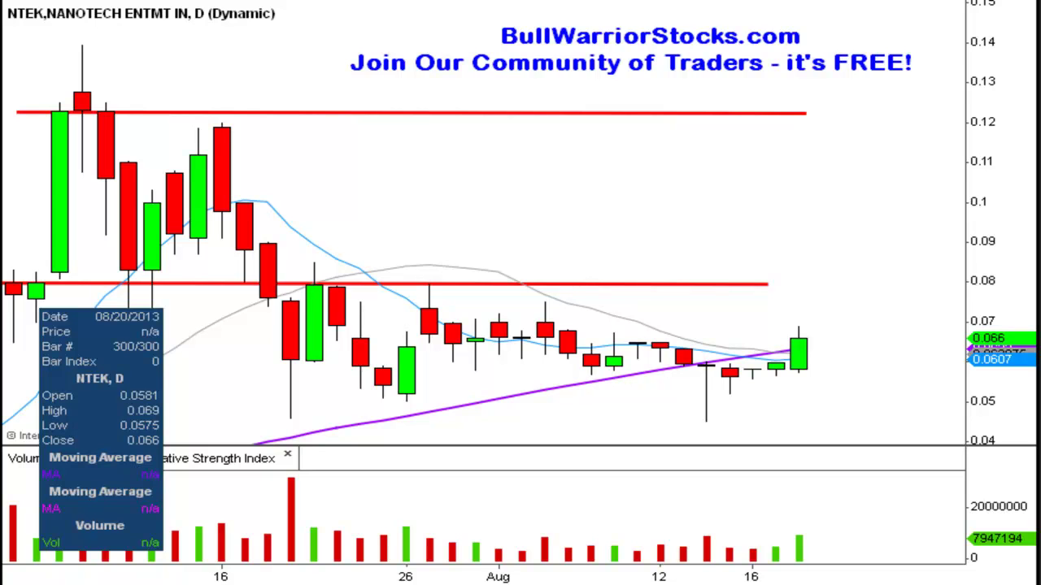
# - Draw a curved blue arrow from the volume pane up to the last green candle
pyautogui.moveTo(877, 486)
pyautogui.mouseDown()
pyautogui.moveTo(882, 541)
pyautogui.moveTo(817, 550)
pyautogui.moveTo(829, 561)
pyautogui.mouseUp()
pyautogui.moveTo(876, 474)
pyautogui.mouseDown()
pyautogui.moveTo(901, 398)
pyautogui.moveTo(819, 351)
pyautogui.moveTo(821, 372)
pyautogui.mouseUp()
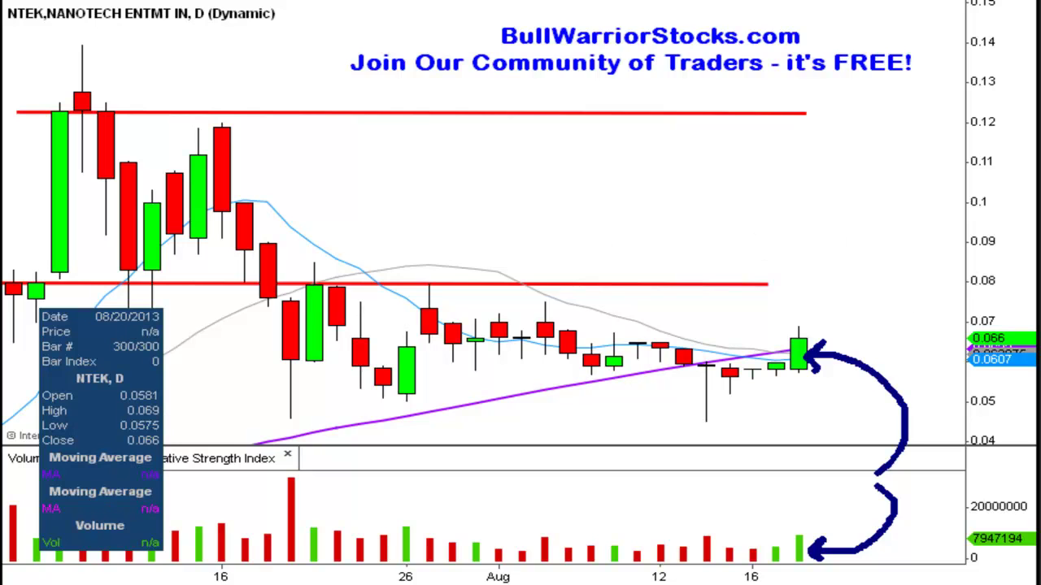
# - Erase the blue arrows, then sketch and undo a freehand arrow below the August candles
pyautogui.press('Escape')
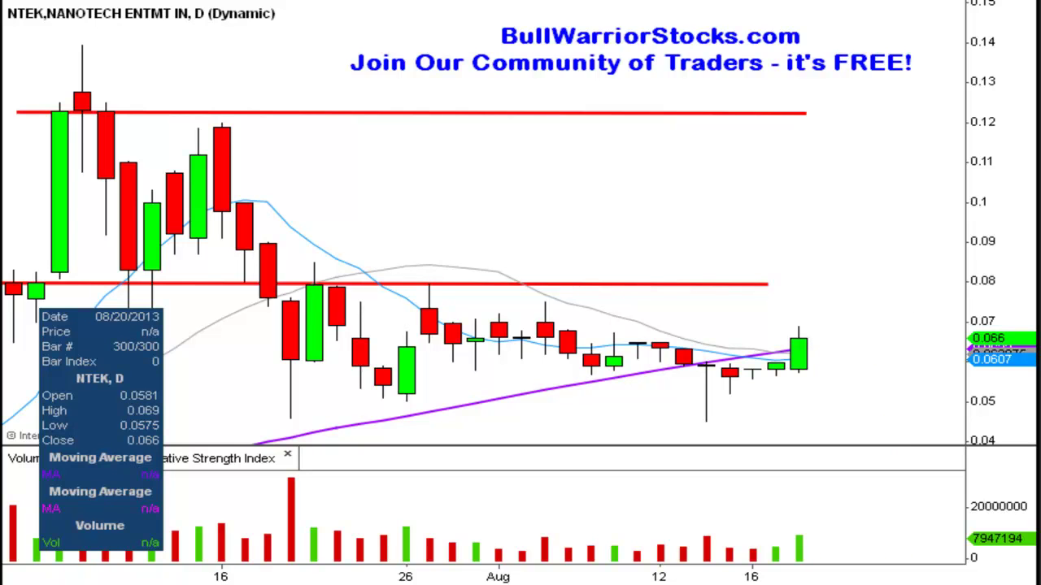
pyautogui.moveTo(499, 350)
pyautogui.mouseDown()
pyautogui.moveTo(525, 379)
pyautogui.moveTo(538, 376)
pyautogui.moveTo(530, 373)
pyautogui.mouseUp()
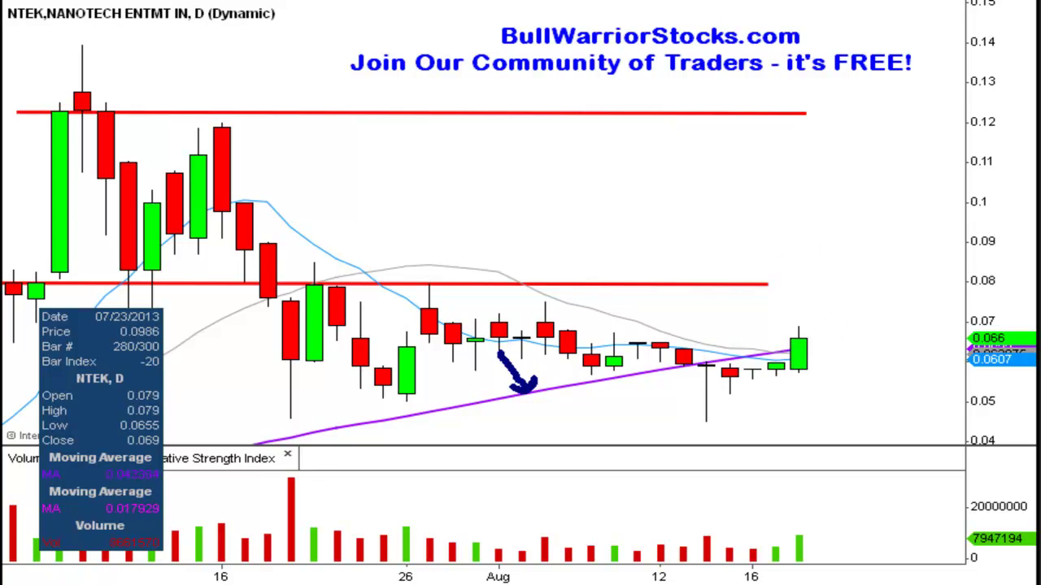
pyautogui.hotkey('ctrl', 'z')
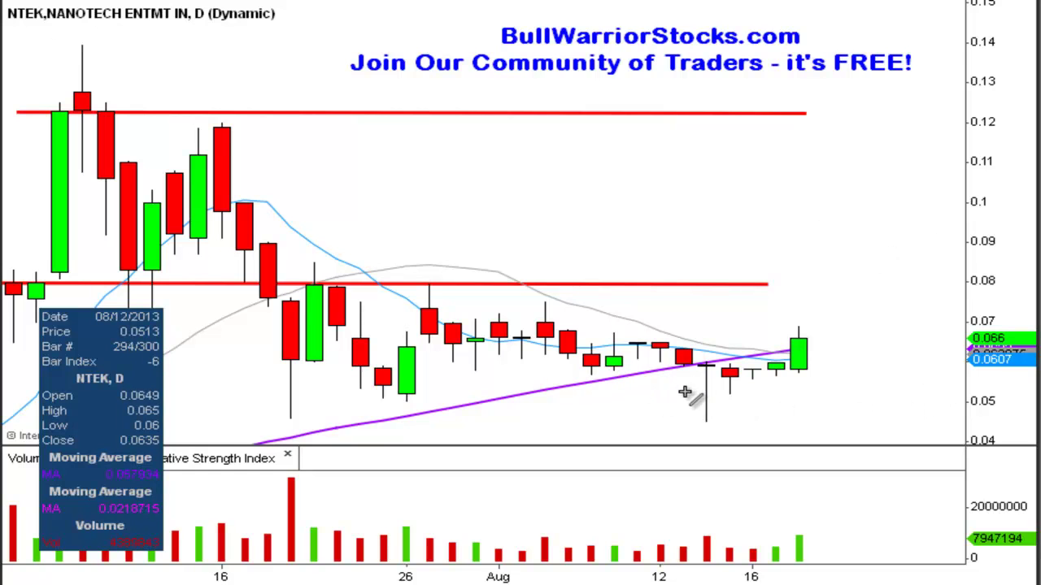
# - Draw a horizontal trend line near 0.056 and make it green with a thicker width
pyautogui.moveTo(677, 384); pyautogui.dragTo(923, 383)
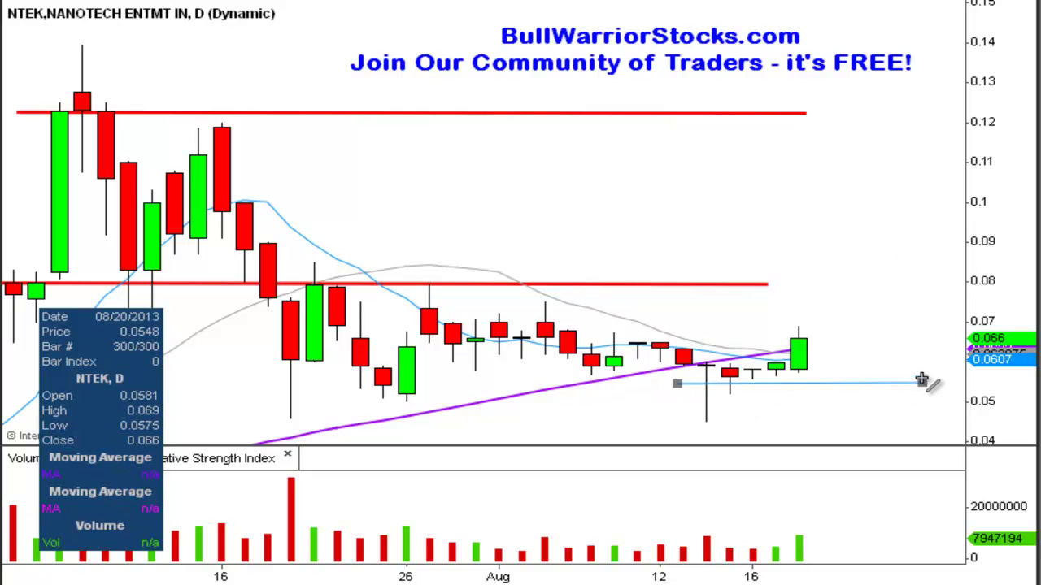
pyautogui.moveTo(859, 384); pyautogui.dragTo(862, 380)
pyautogui.rightClick(771, 382)
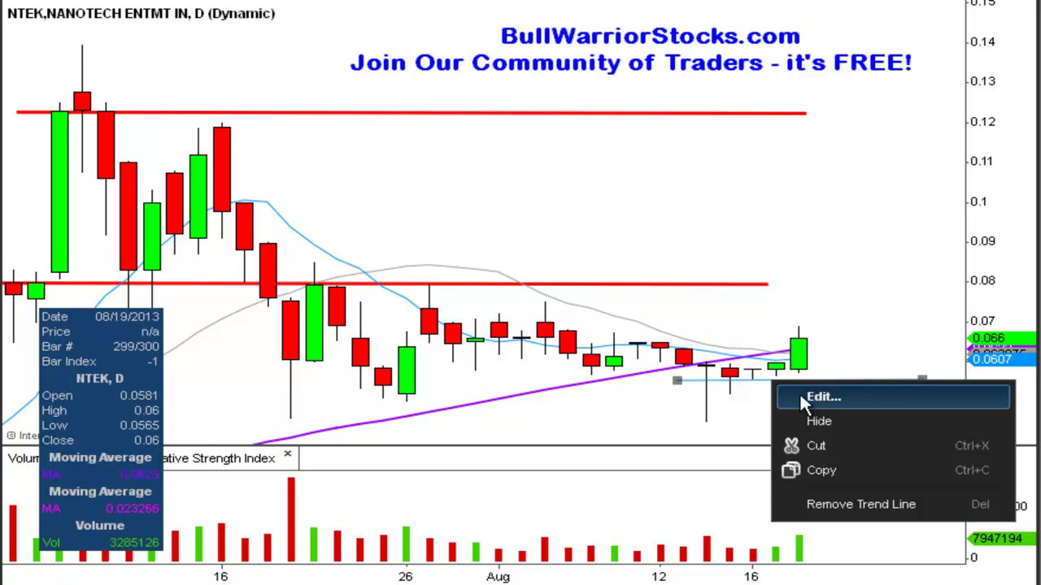
pyautogui.click(800, 392)
pyautogui.click(441, 75)
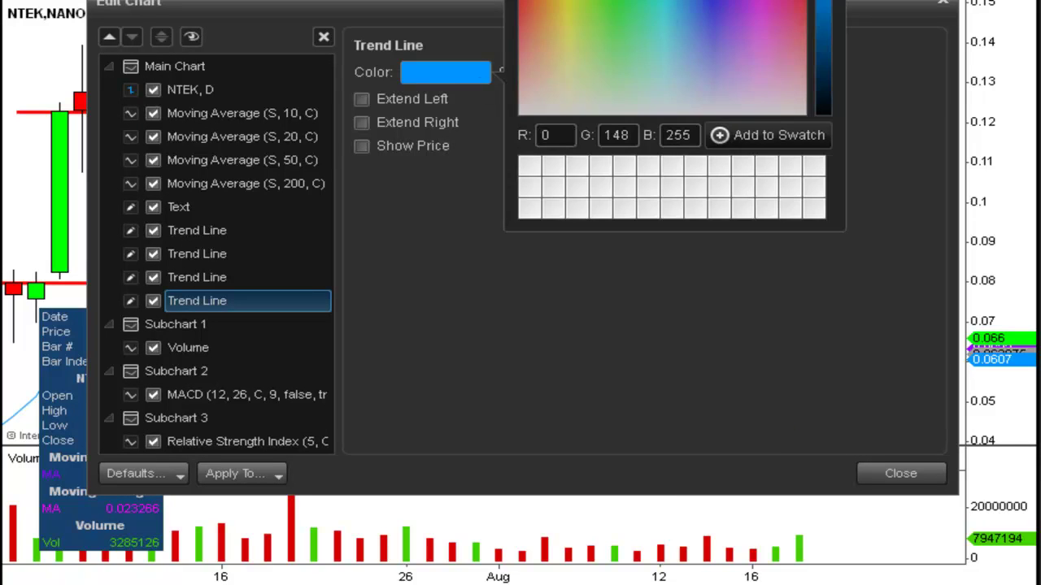
pyautogui.click(574, 16)
pyautogui.click(726, 72)
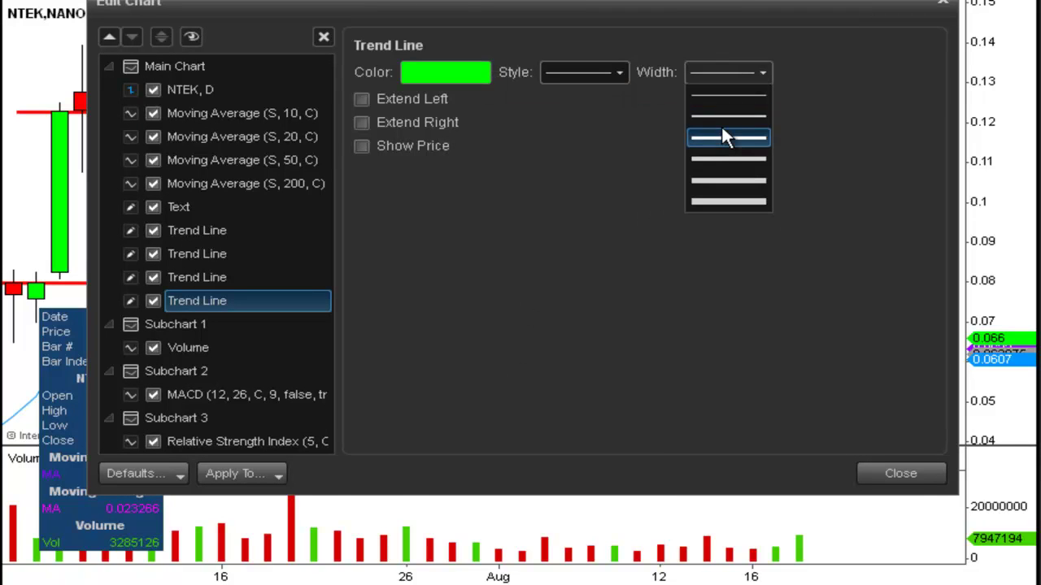
pyautogui.click(718, 137)
pyautogui.click(908, 475)
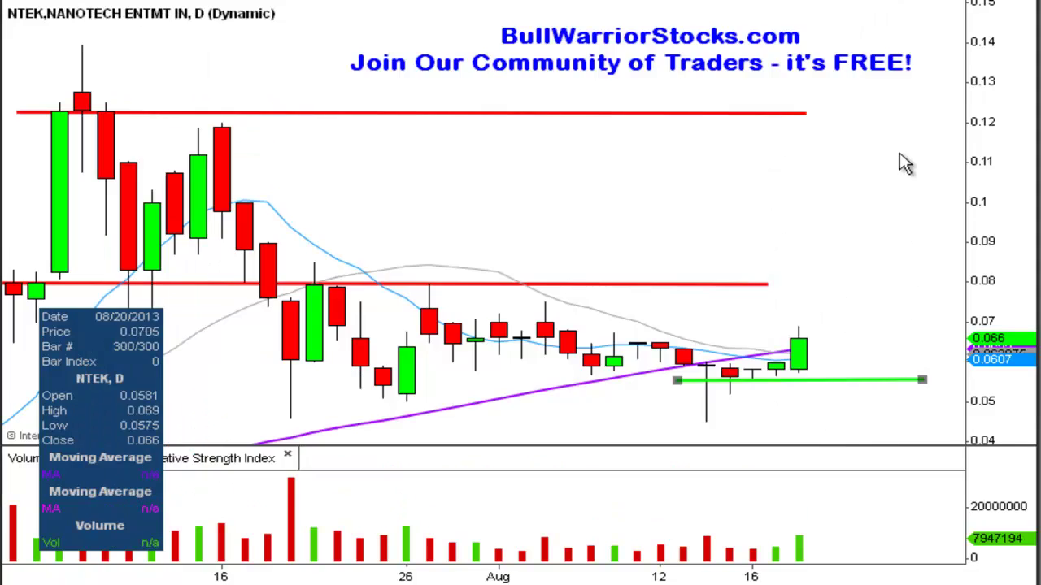
pyautogui.click(871, 390)
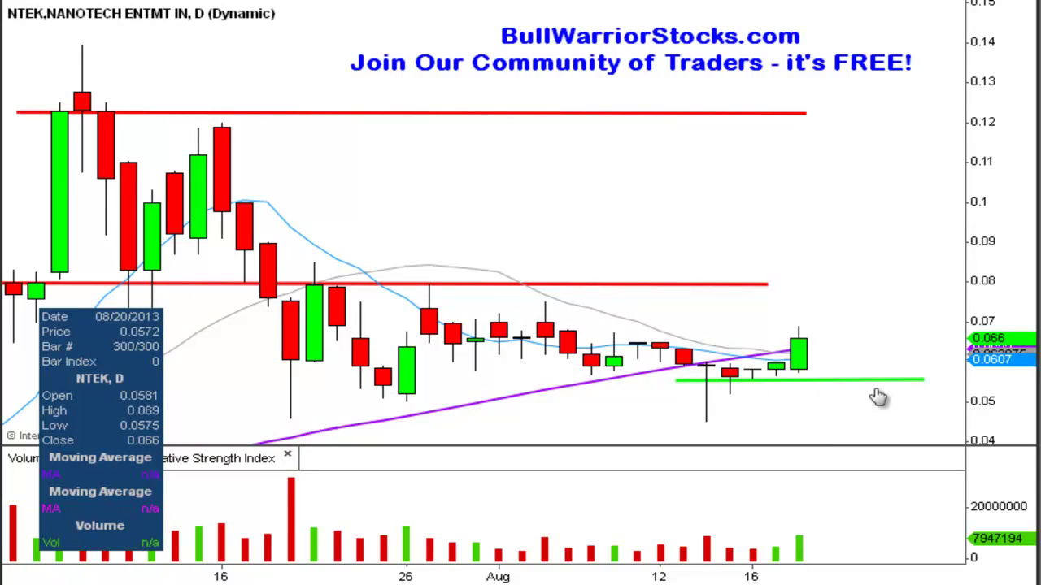
# - Copy the green line, paste it at the July low near 0.046, and extend it past mid-August
pyautogui.rightClick(781, 382)
pyautogui.click(803, 278)
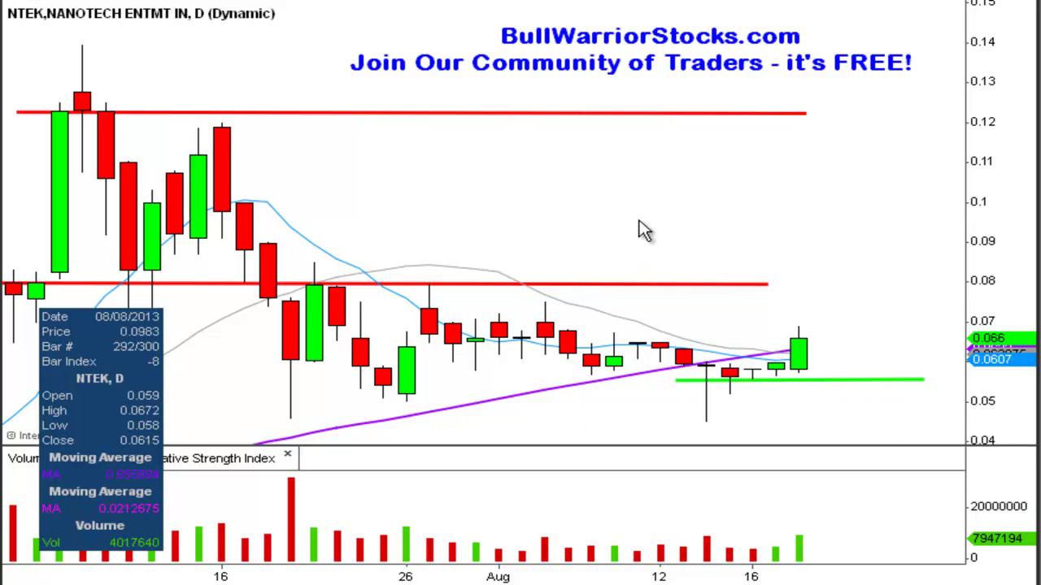
pyautogui.rightClick(638, 221)
pyautogui.click(715, 357)
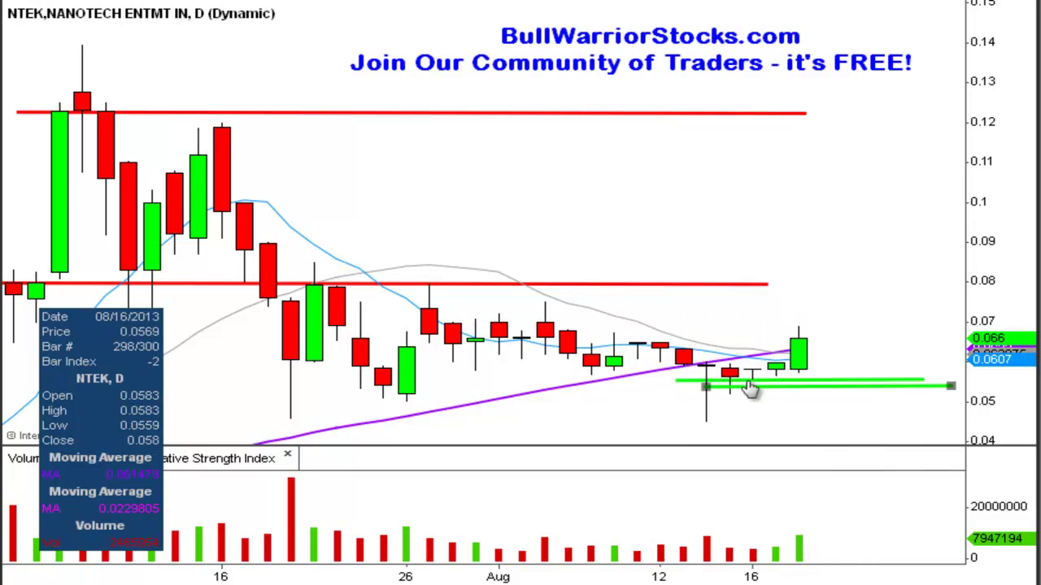
pyautogui.moveTo(750, 389); pyautogui.dragTo(319, 420)
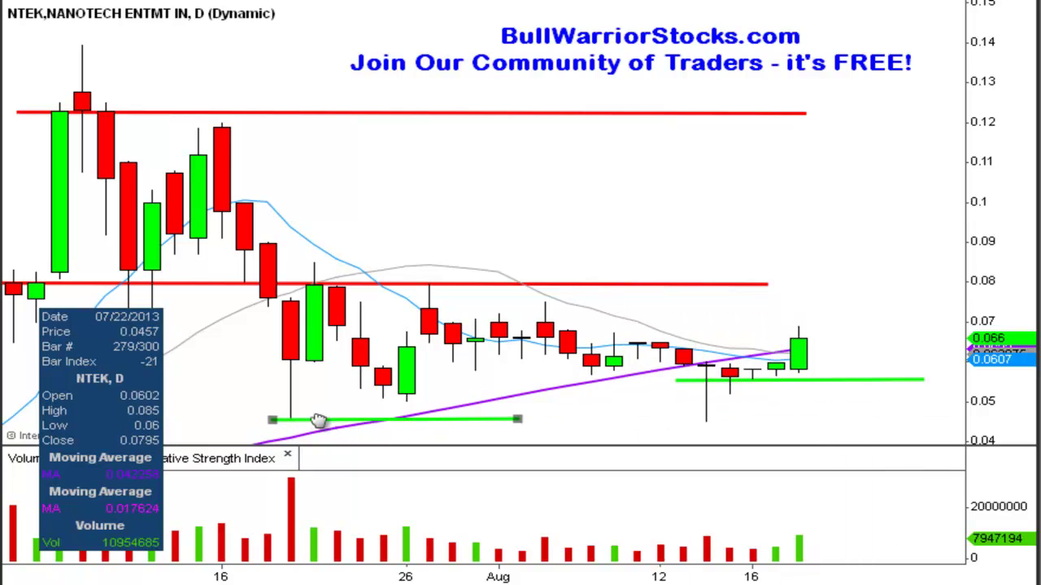
pyautogui.moveTo(518, 420); pyautogui.dragTo(930, 416)
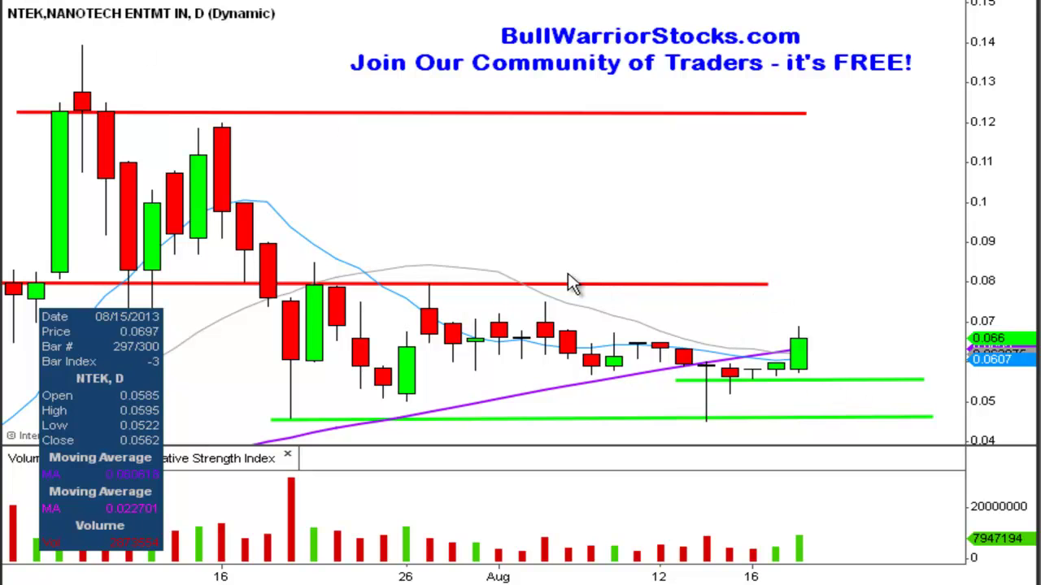
# - Copy the red 0.08 line down to about 0.069 and circle the early-August candles touching it
pyautogui.rightClick(512, 285)
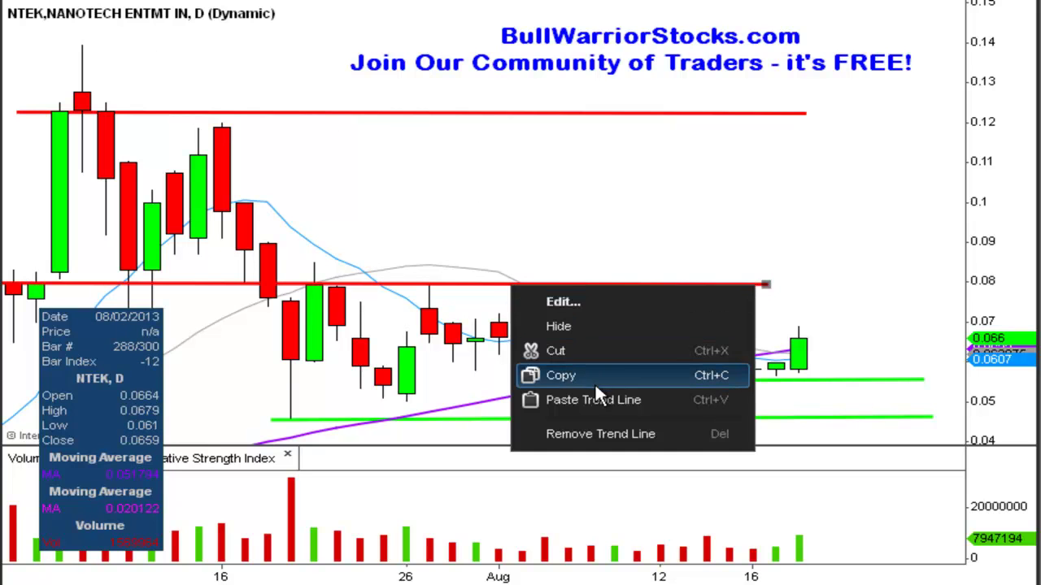
pyautogui.click(587, 375)
pyautogui.rightClick(553, 231)
pyautogui.click(648, 373)
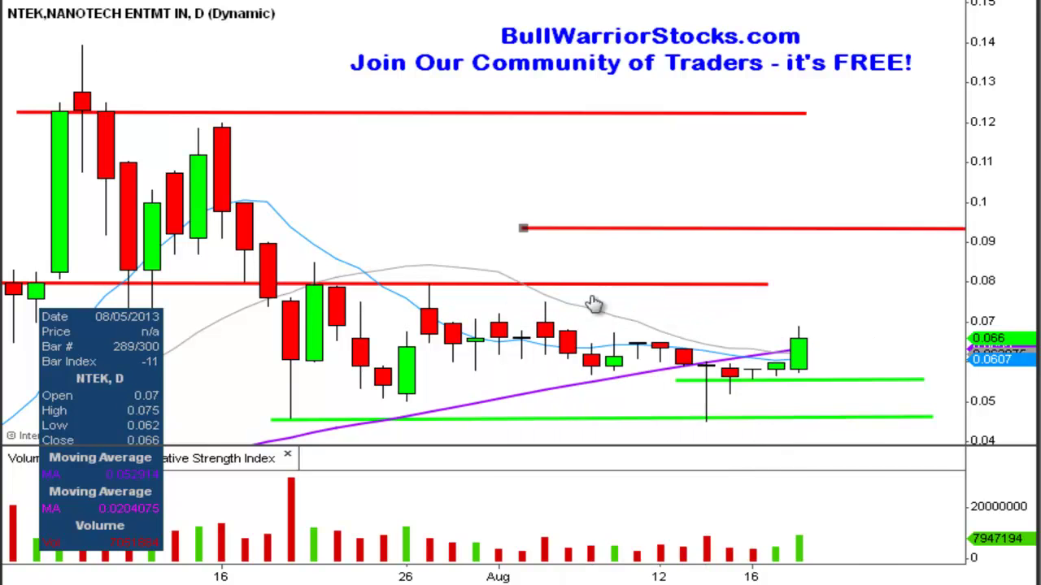
pyautogui.moveTo(605, 227); pyautogui.dragTo(455, 322)
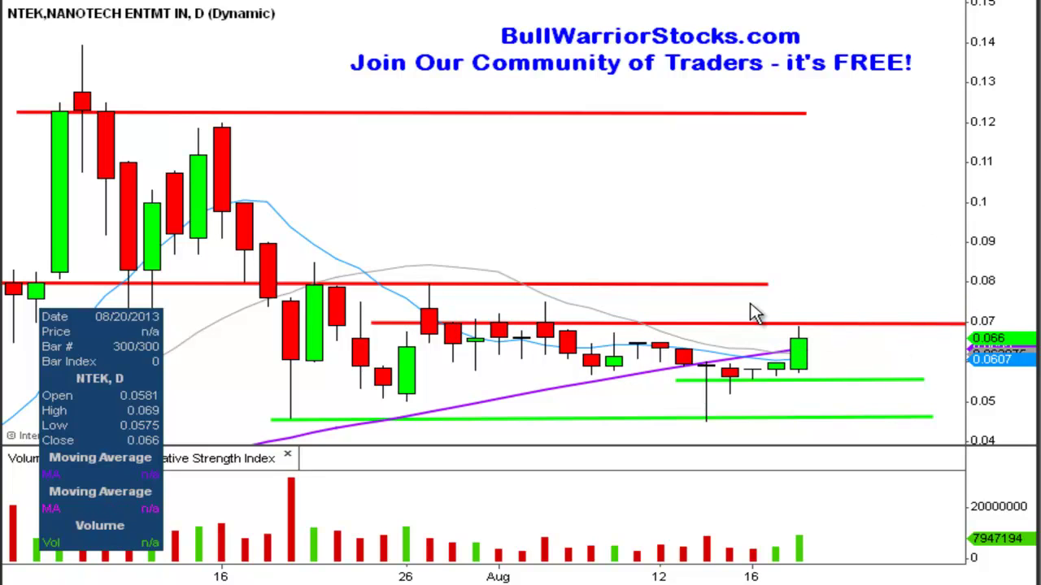
pyautogui.moveTo(585, 310)
pyautogui.mouseDown()
pyautogui.moveTo(454, 315)
pyautogui.moveTo(588, 308)
pyautogui.mouseUp()
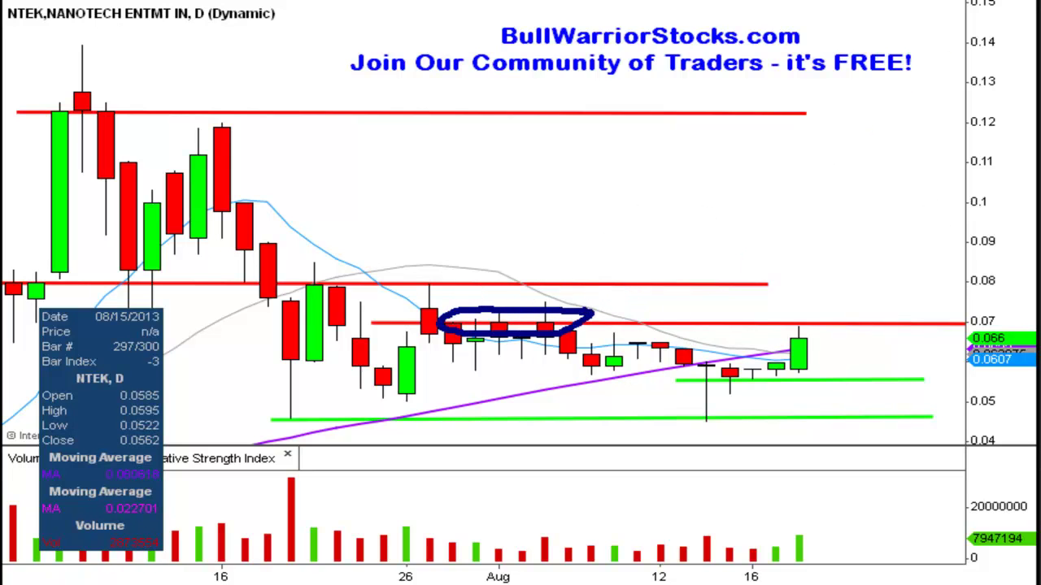
# - Press Escape to erase the freehand oval around the early-August candles
pyautogui.press('Escape')
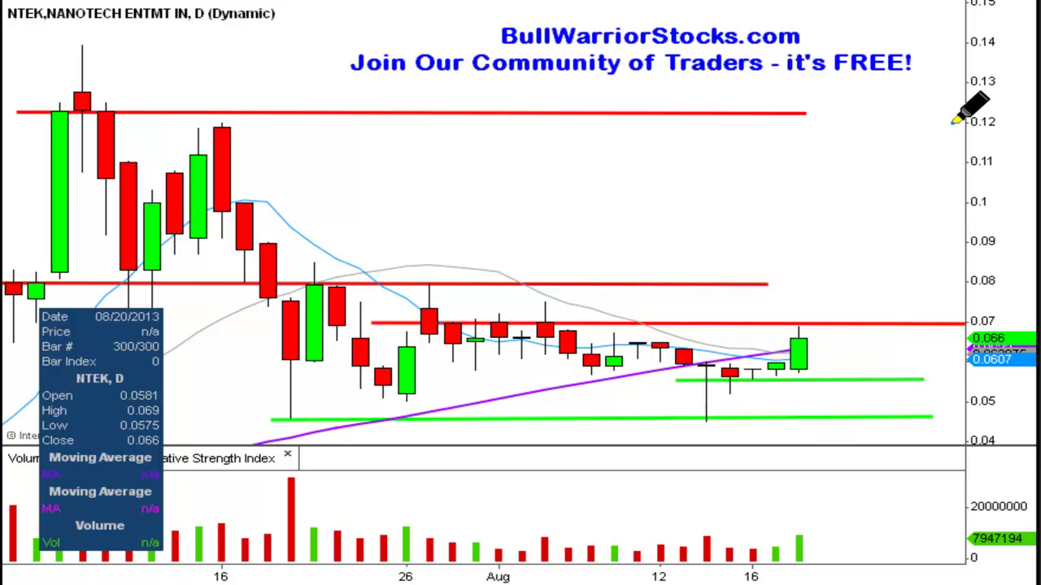
# - Draw a blue arrow rising toward 0.15 and another pointing down to the early-August volume
pyautogui.moveTo(844, 150)
pyautogui.mouseDown()
pyautogui.moveTo(996, 9)
pyautogui.moveTo(948, 10)
pyautogui.mouseUp()
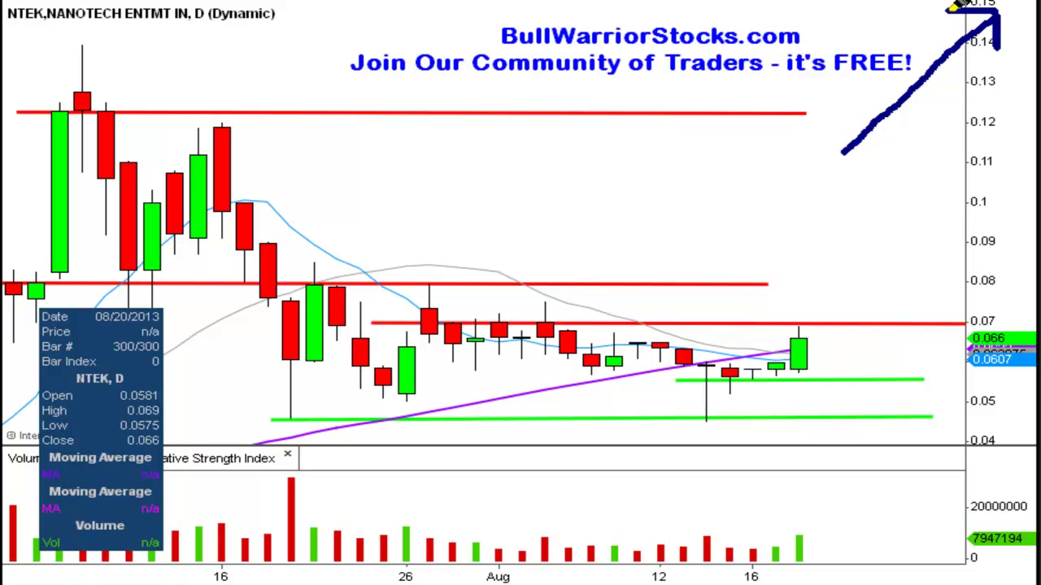
pyautogui.moveTo(532, 396)
pyautogui.mouseDown()
pyautogui.moveTo(535, 557)
pyautogui.moveTo(572, 553)
pyautogui.mouseUp()
pyautogui.moveTo(530, 581); pyautogui.dragTo(503, 553)
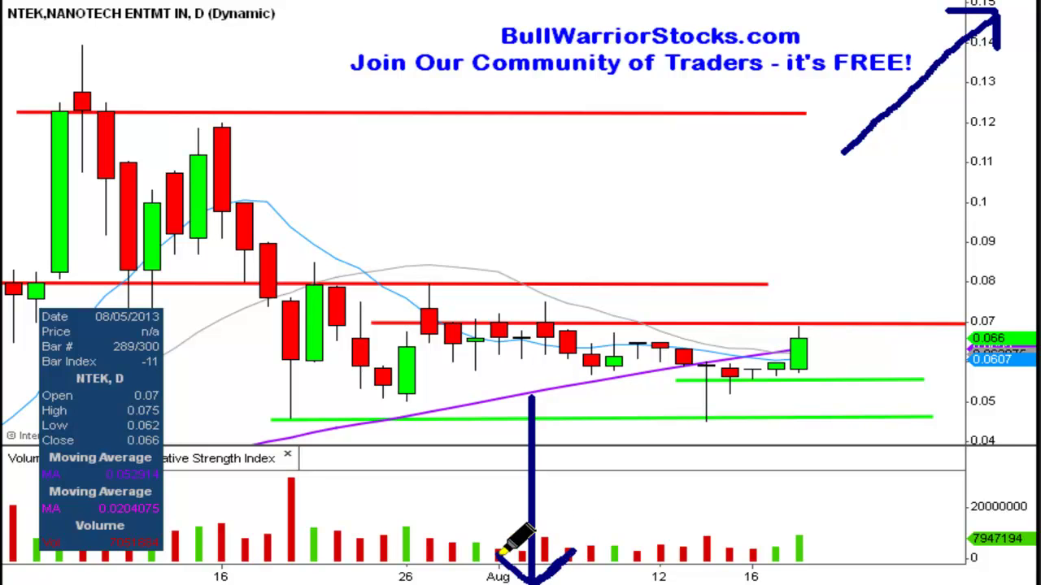